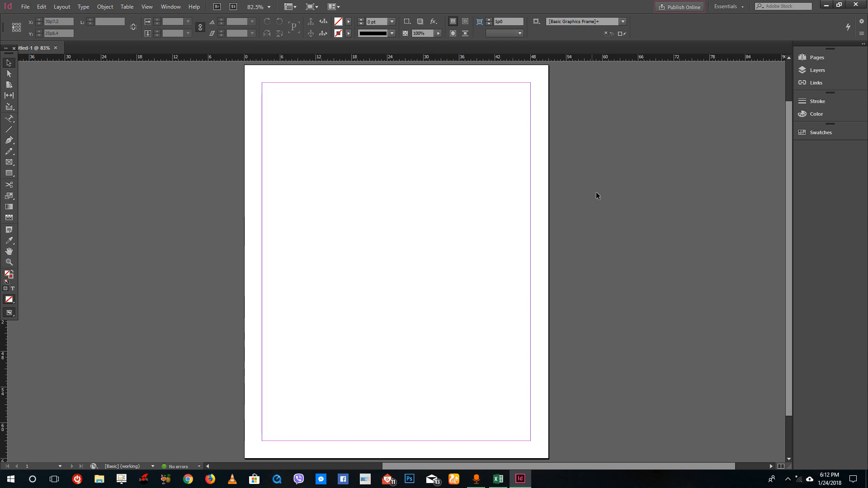
Draw two unfilled rectangles side by side near the page top, about 12p0 by 9p8 and 10p2 by 10p4
click(821, 132)
drag(787, 173, 790, 198)
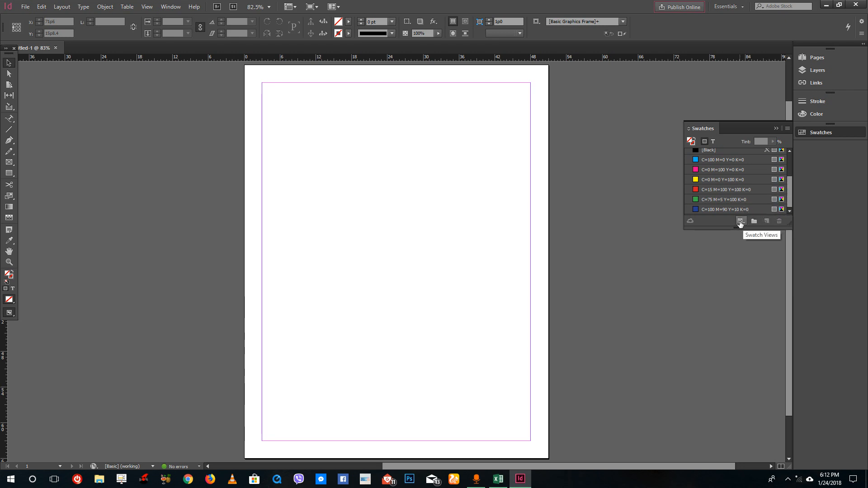
key(m)
mouse_move(300, 131)
mouse_down()
mouse_move(382, 229)
mouse_move(372, 189)
mouse_up()
drag(383, 131, 445, 192)
click(9, 62)
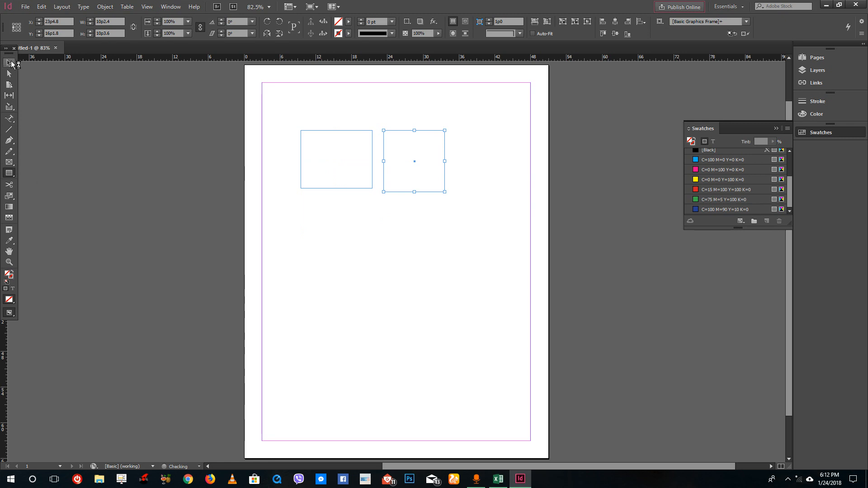
click(109, 235)
Fill the left rectangle with a teal colour, about C=71 M=0 Y=40 K=0
drag(283, 113, 353, 194)
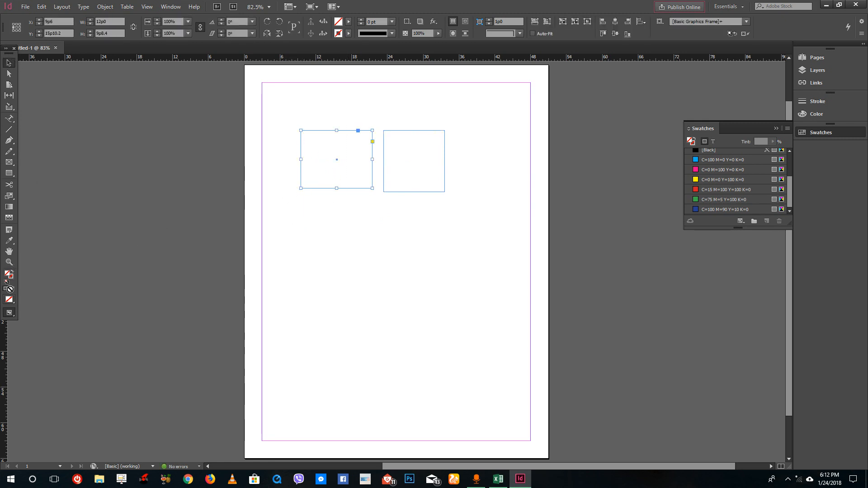
double_click(9, 275)
click(396, 218)
click(507, 178)
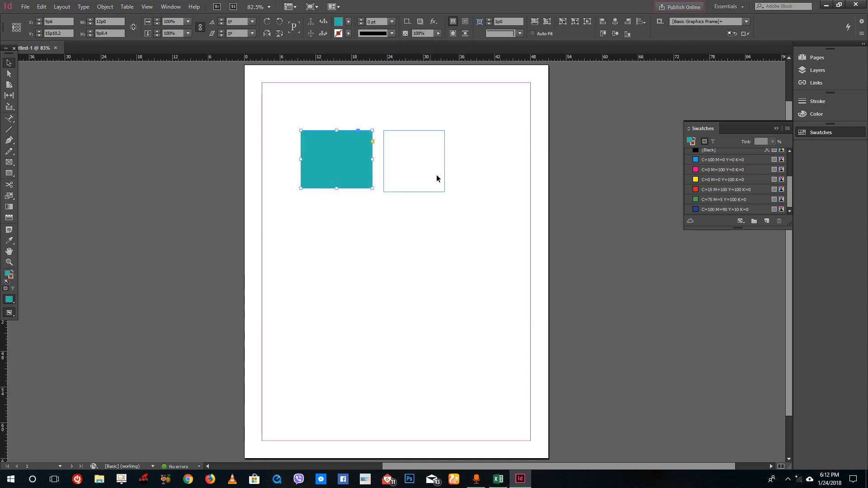
Fill the right rectangle with a dark blue colour, about C=98 M=88 Y=9 K=1
click(436, 190)
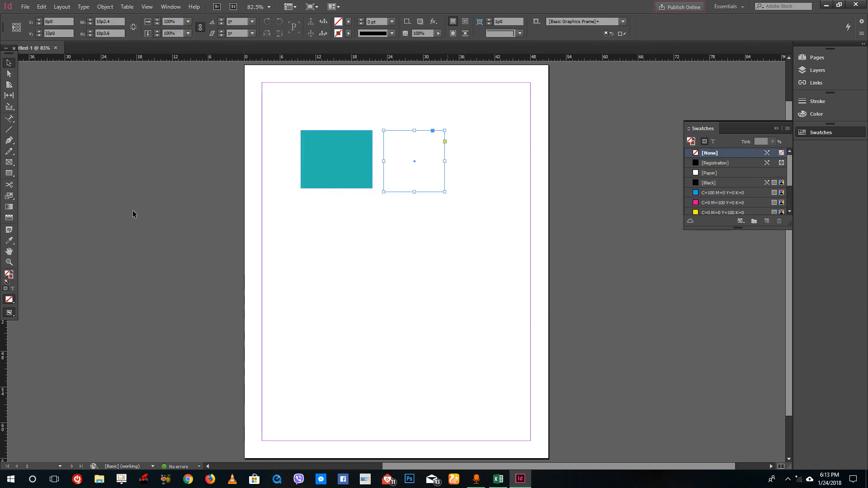
double_click(7, 275)
click(382, 274)
click(521, 178)
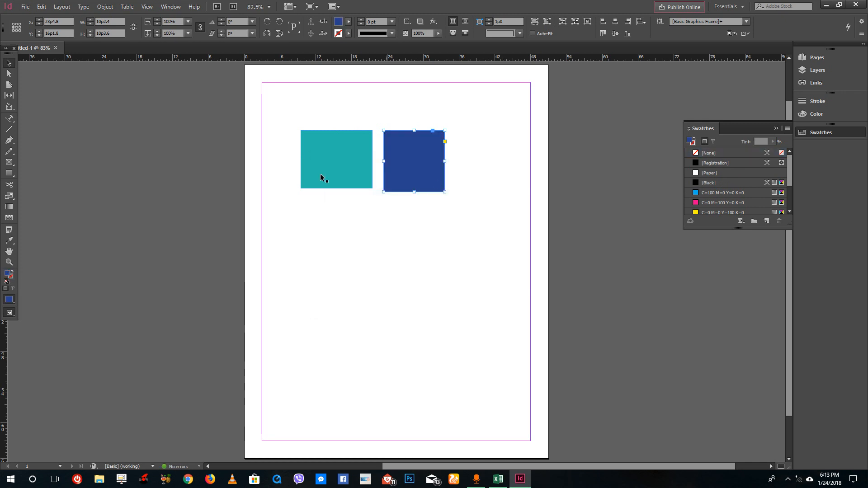
Save the teal fill and the dark blue fill of the two rectangles as new swatches
click(336, 165)
drag(789, 180, 789, 203)
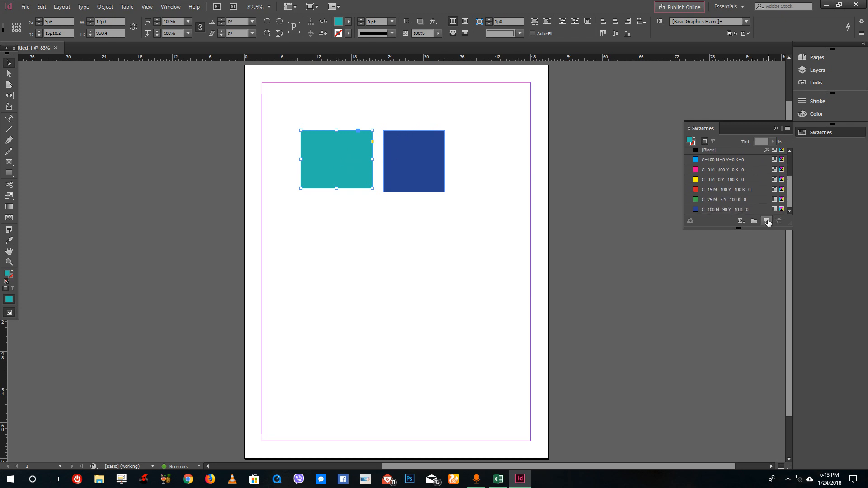
click(767, 221)
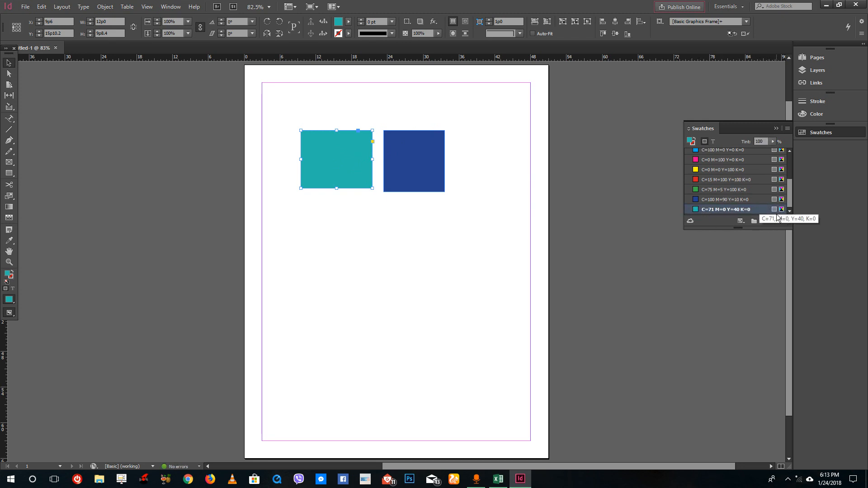
click(405, 153)
click(766, 221)
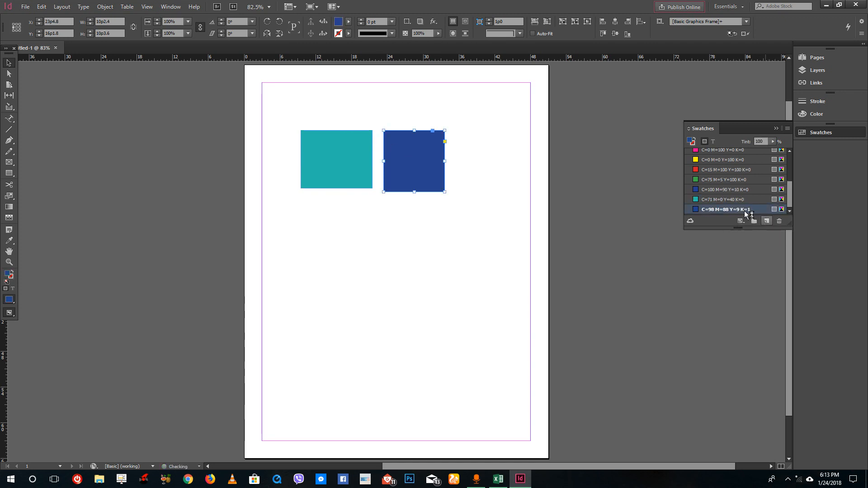
click(772, 141)
drag(775, 151, 796, 153)
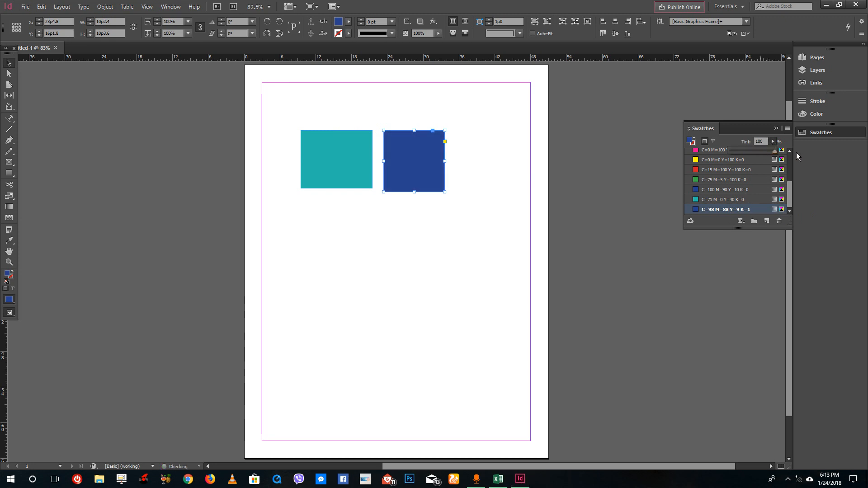
click(786, 129)
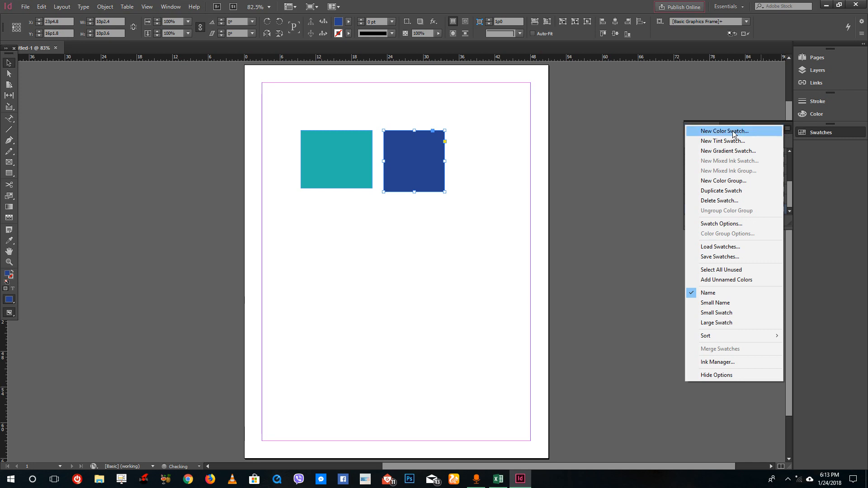
click(787, 129)
Create a CMYK process colour swatch with C=53 M=88 Y=77 K=0, applying it to the right rectangle
click(787, 129)
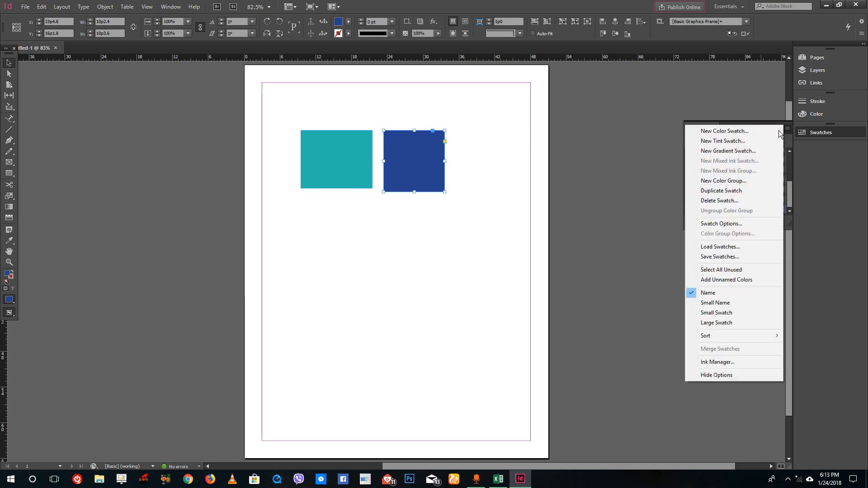
click(731, 131)
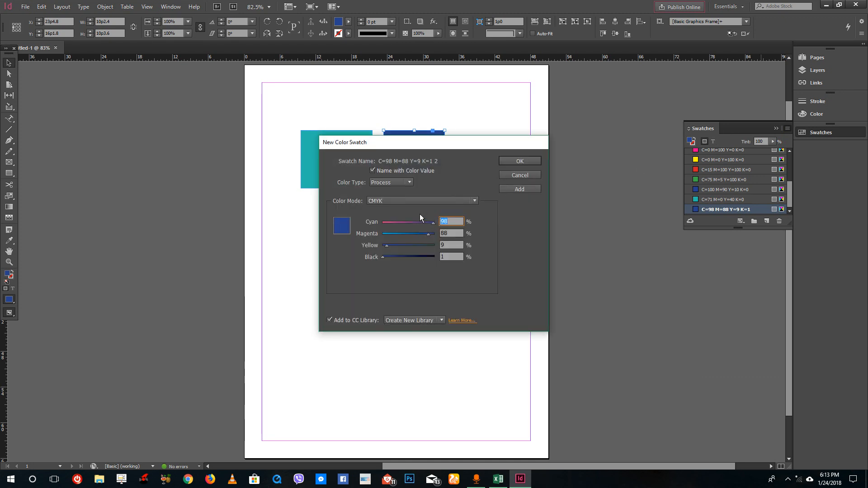
click(423, 202)
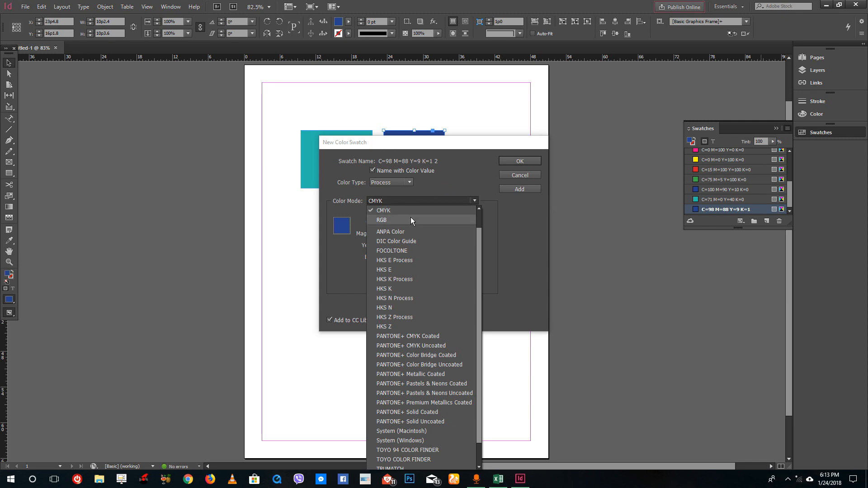
click(413, 210)
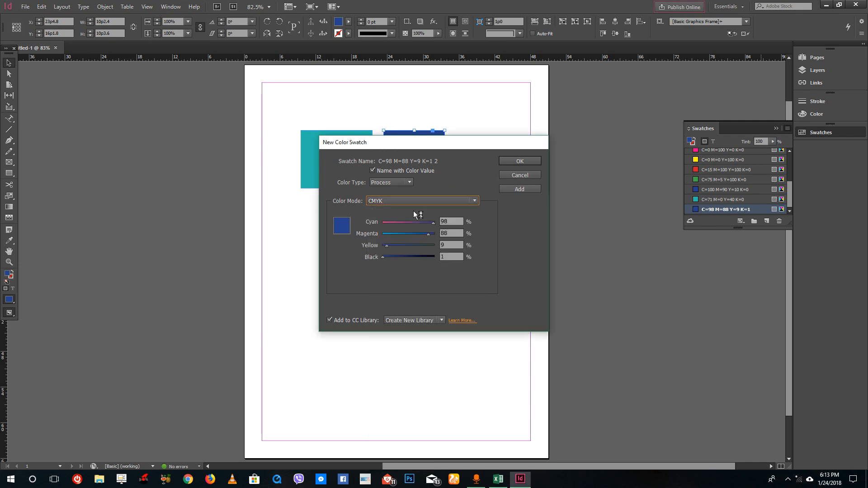
drag(427, 223, 384, 258)
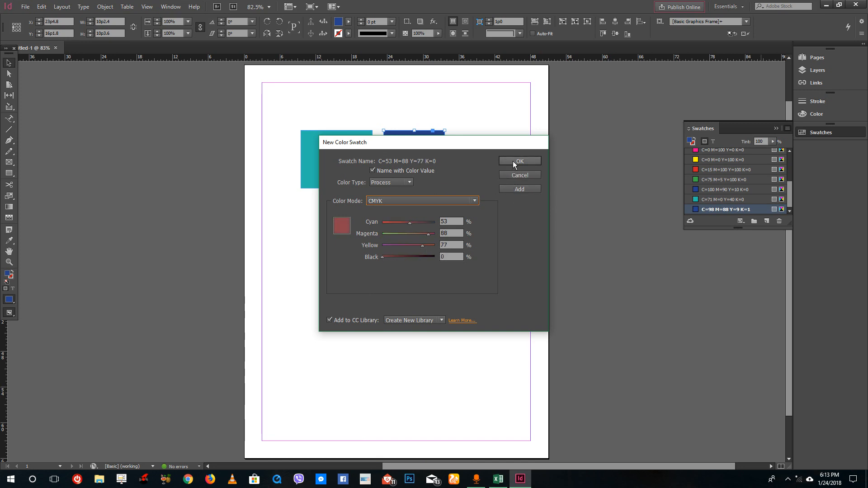
click(515, 161)
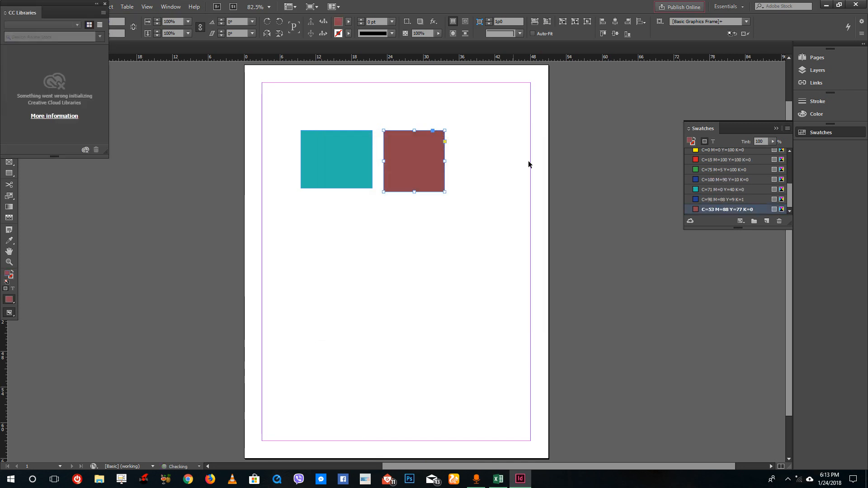
Create an RGB process colour swatch with R=198 G=220 B=153, applying it to the right rectangle
click(787, 128)
click(749, 131)
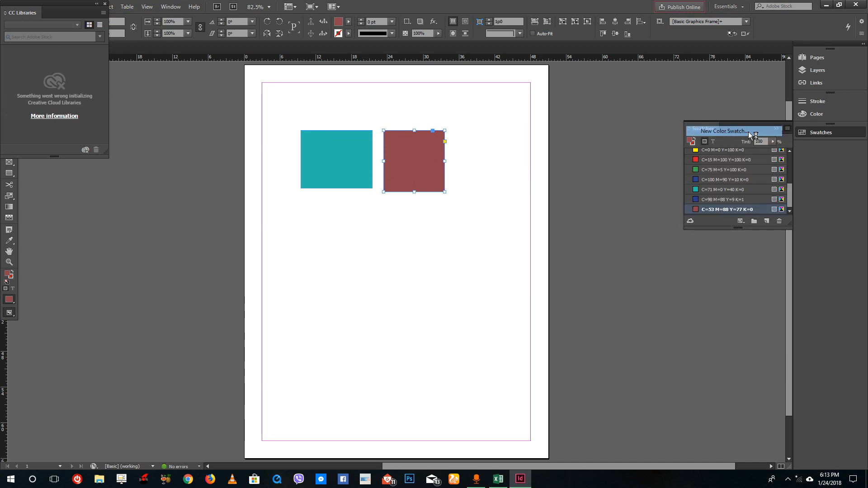
click(408, 204)
click(383, 220)
drag(417, 222, 415, 247)
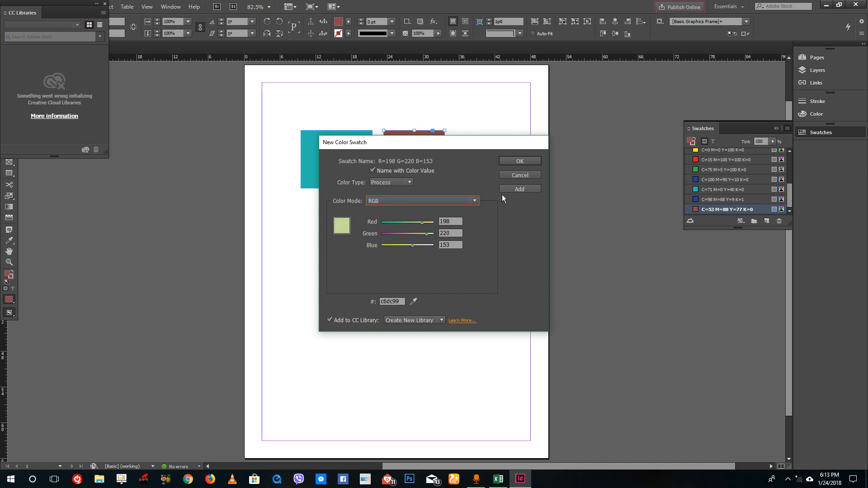
click(527, 161)
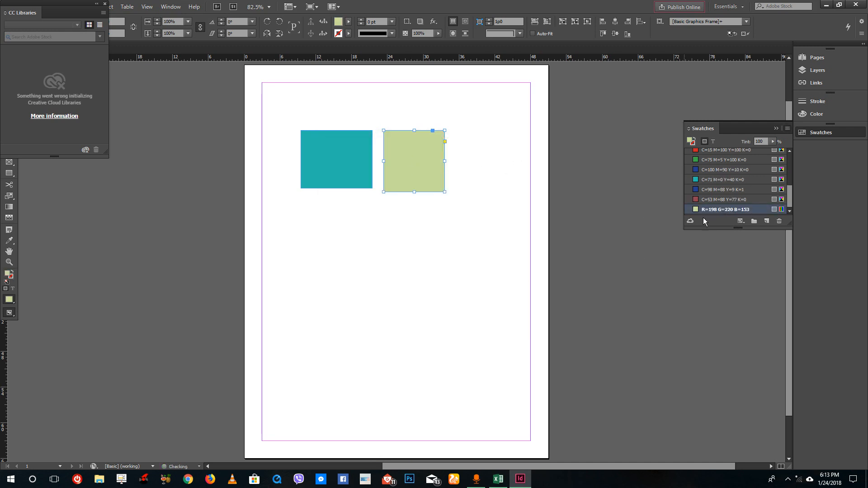
click(787, 128)
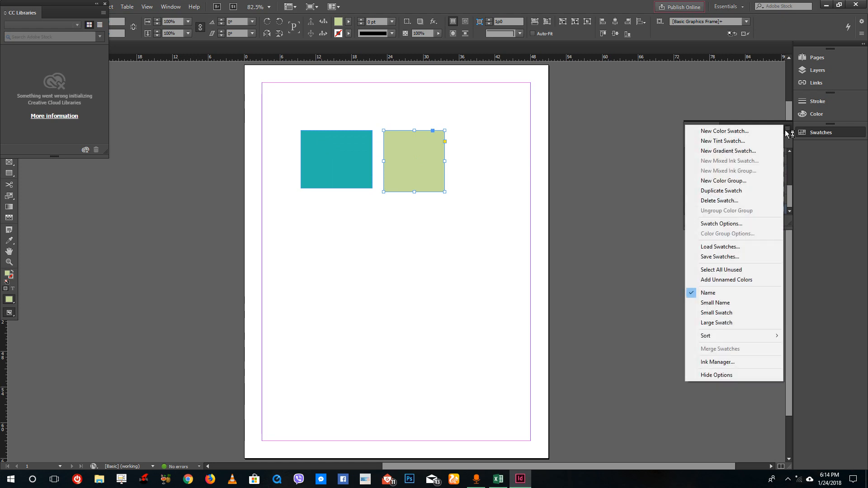
click(789, 131)
click(777, 128)
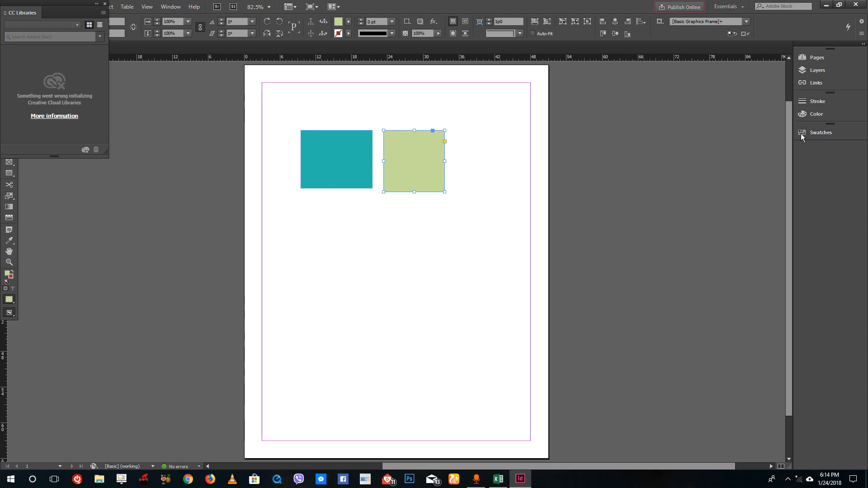
click(801, 134)
Create an RGB colour swatch from hex value 784674 for the right rectangle and close the CC Libraries panel
click(787, 129)
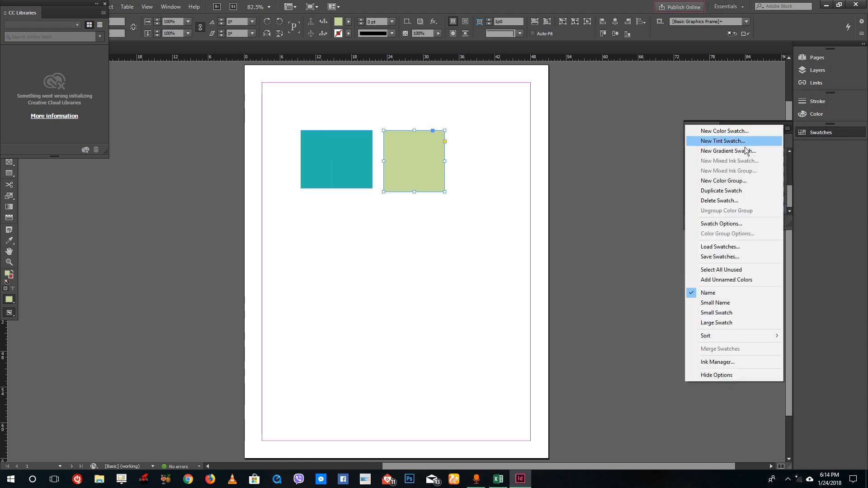
click(746, 131)
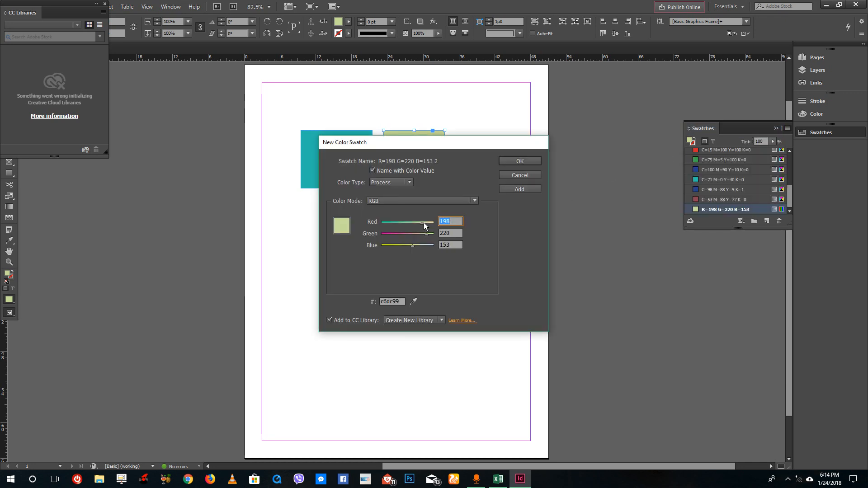
click(413, 199)
click(411, 205)
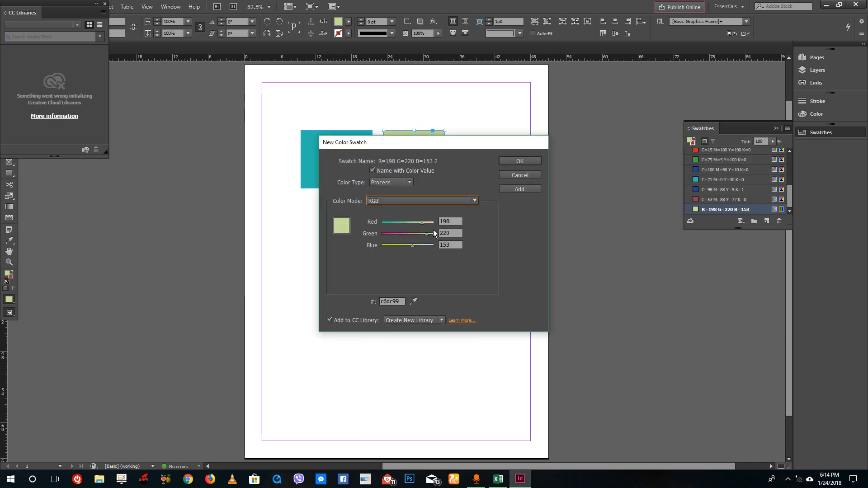
click(401, 301)
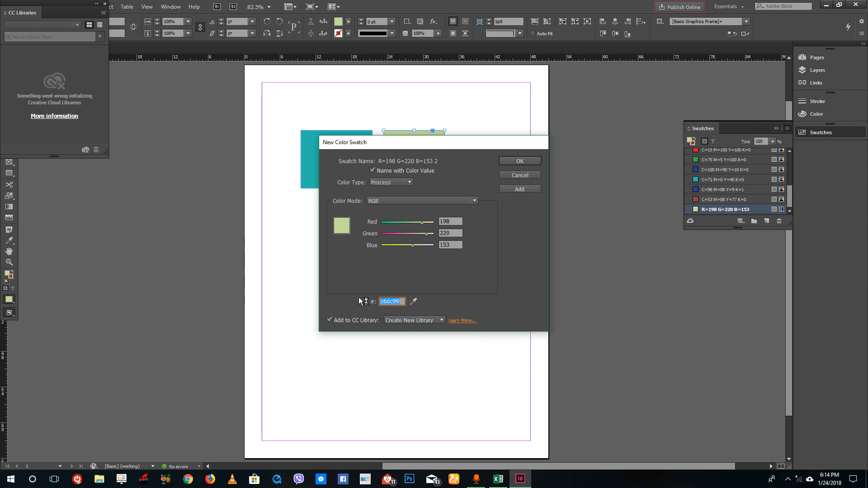
text(784674)
click(518, 164)
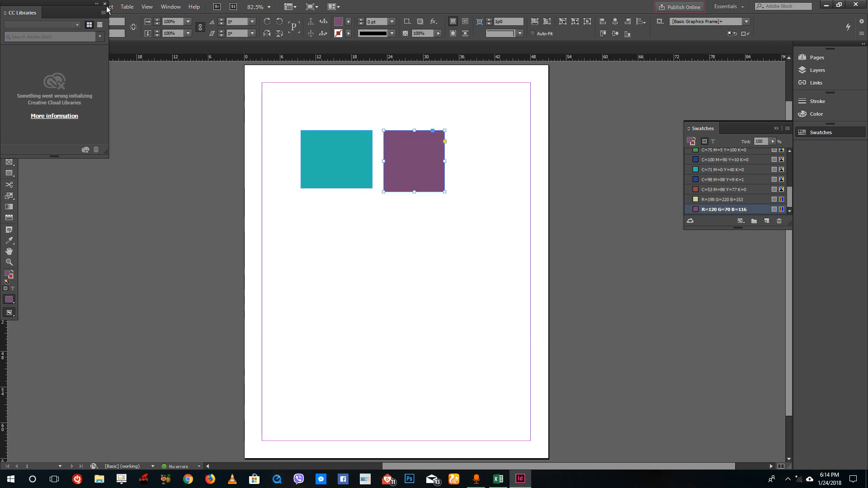
click(105, 4)
Place the photo of the rafts in the right rectangle and enlarge the frame to about 46p1 by 37p8
click(25, 7)
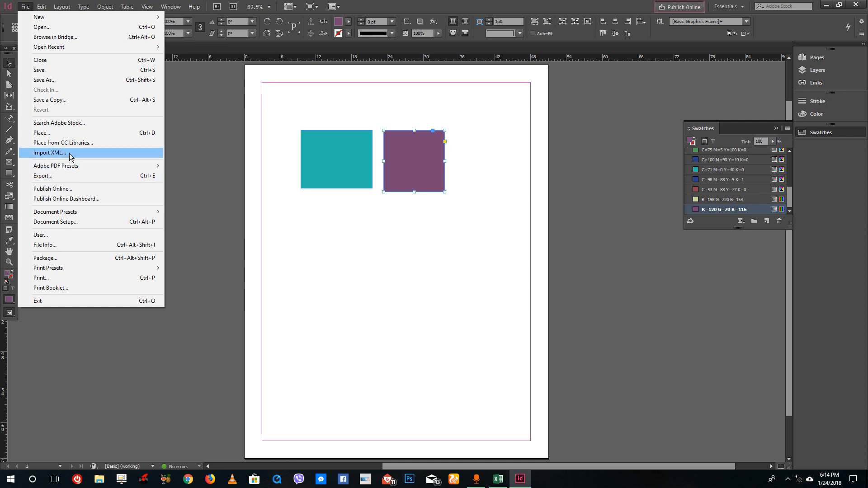
click(69, 134)
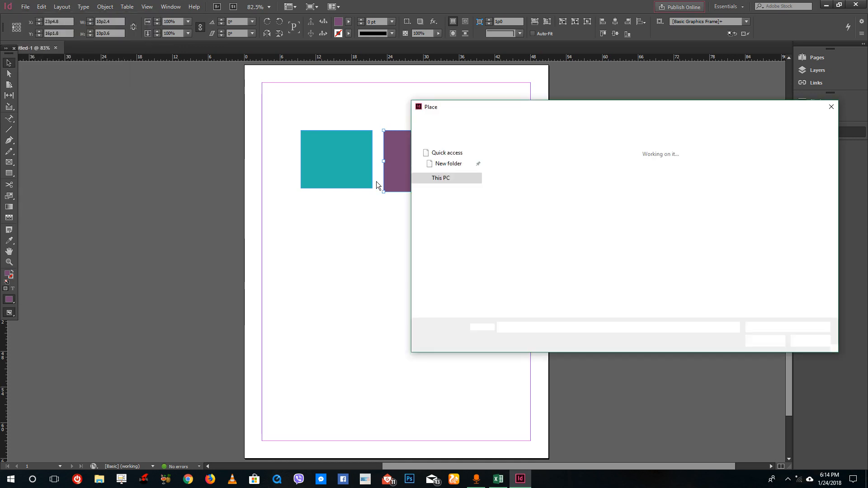
double_click(612, 175)
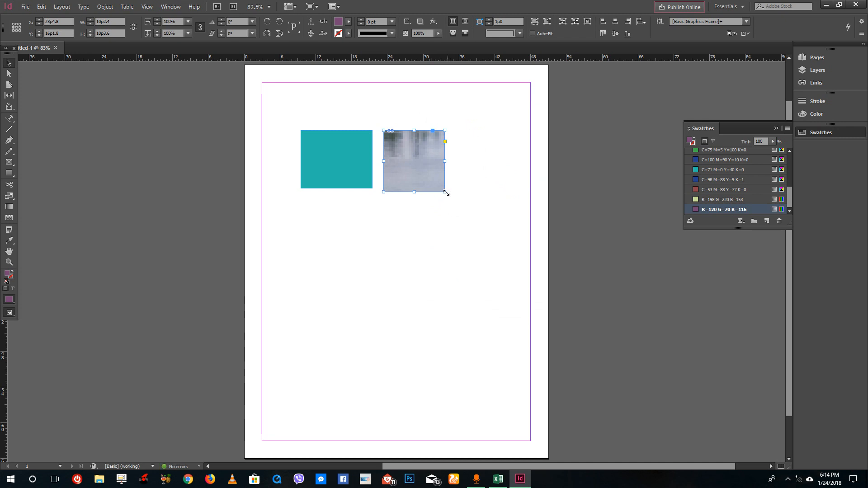
drag(444, 192, 659, 356)
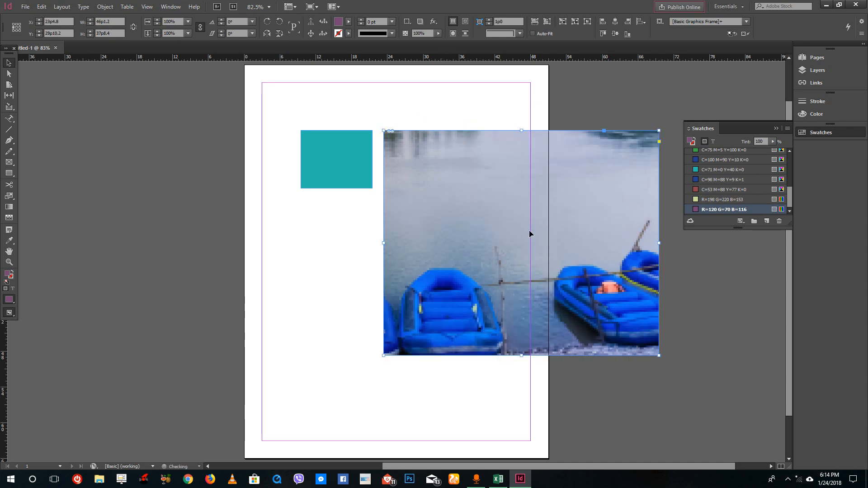
Reposition the raft photo inside its frame and apply Fit Content Proportionally to the frame
click(240, 349)
drag(27, 421, 550, 238)
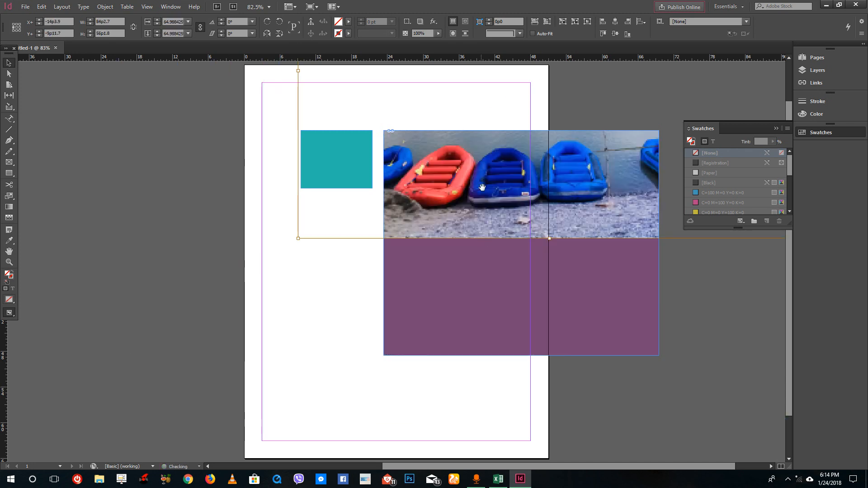
click(473, 282)
click(106, 8)
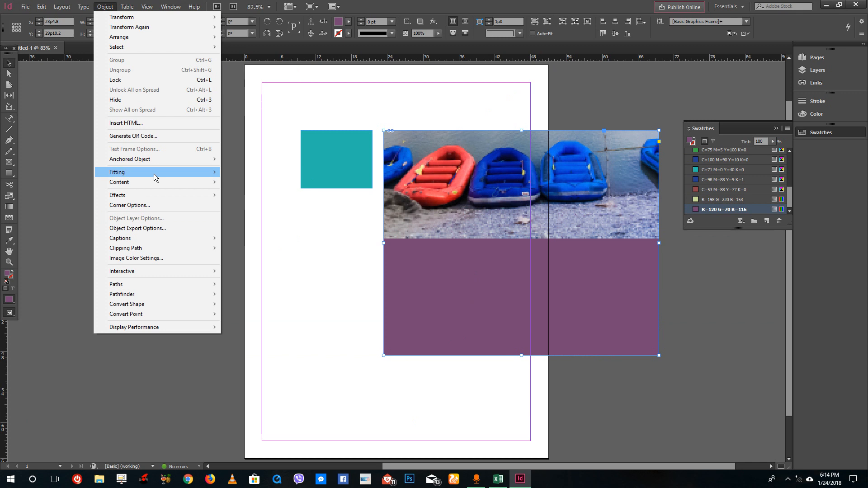
mouse_move(156, 175)
click(308, 182)
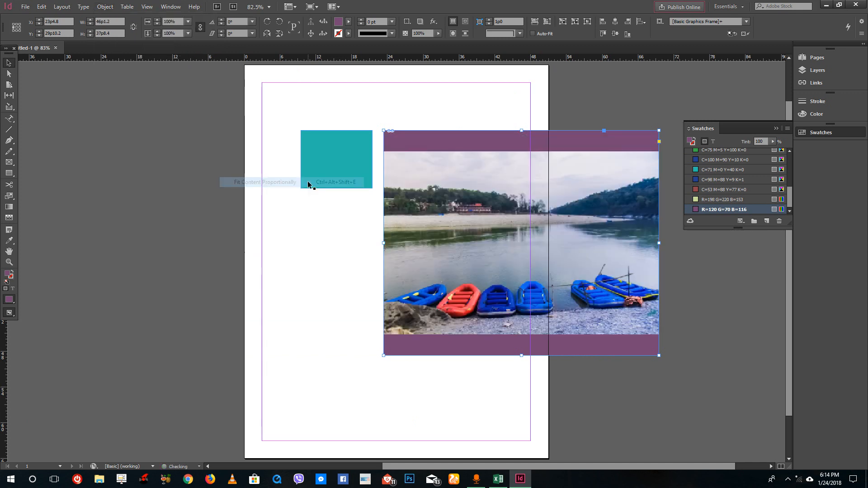
click(281, 216)
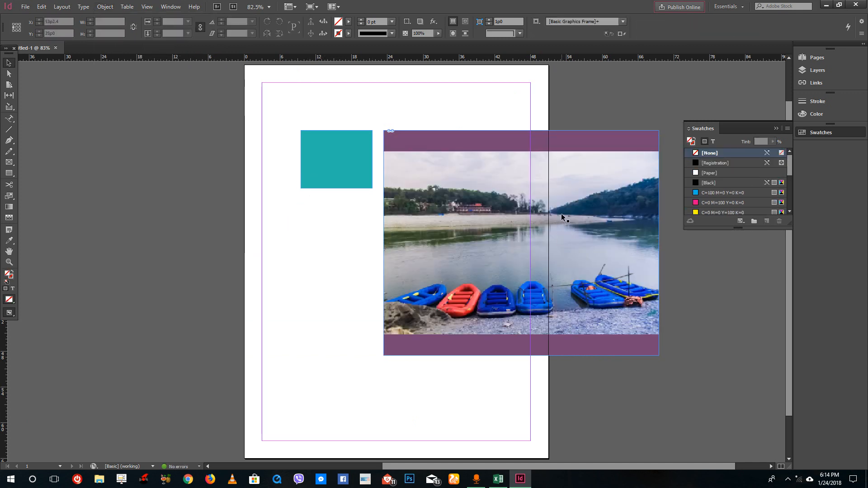
Move the raft photo frame left onto the page to about X 5p4.8 and duplicate its R=120 G=70 B=116 swatch
click(536, 216)
drag(535, 215, 428, 227)
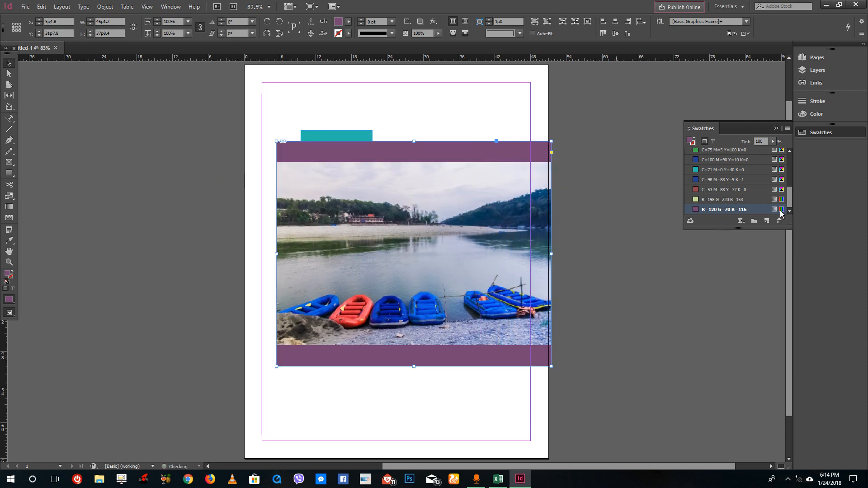
click(767, 222)
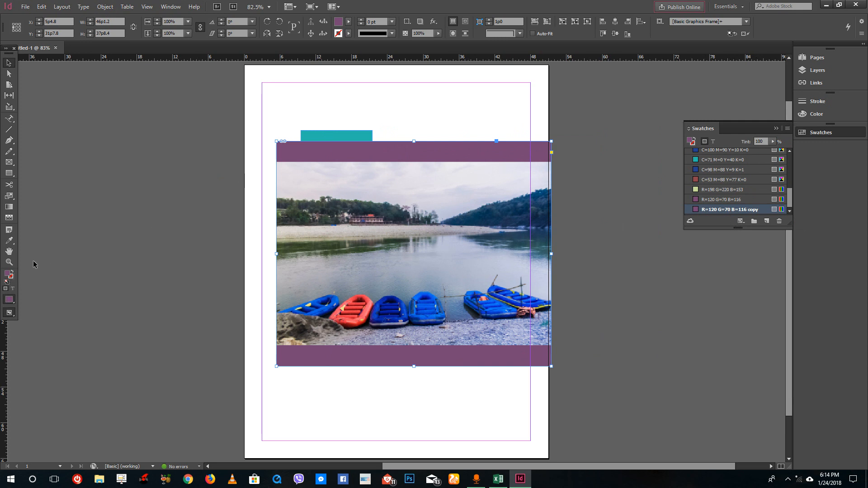
Create an RGB process swatch R=222 G=46 B=63 for the photo frame by sampling the red raft with the eyedropper
click(787, 128)
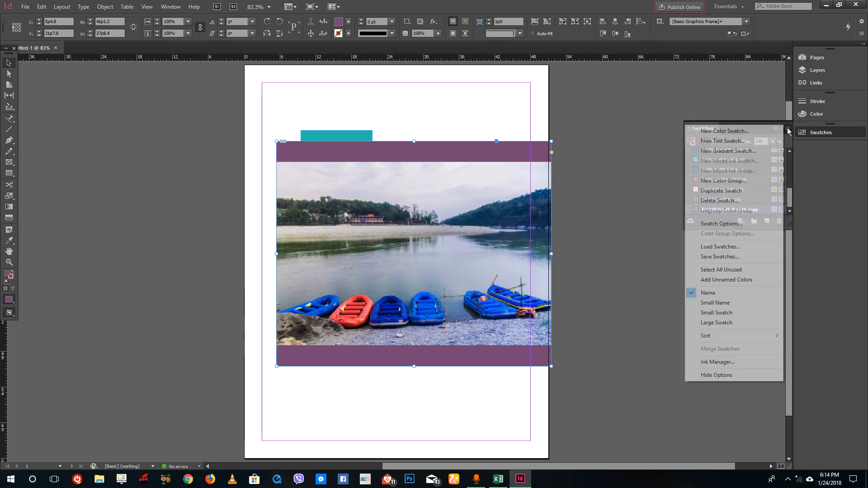
click(719, 131)
drag(502, 143, 757, 116)
click(668, 274)
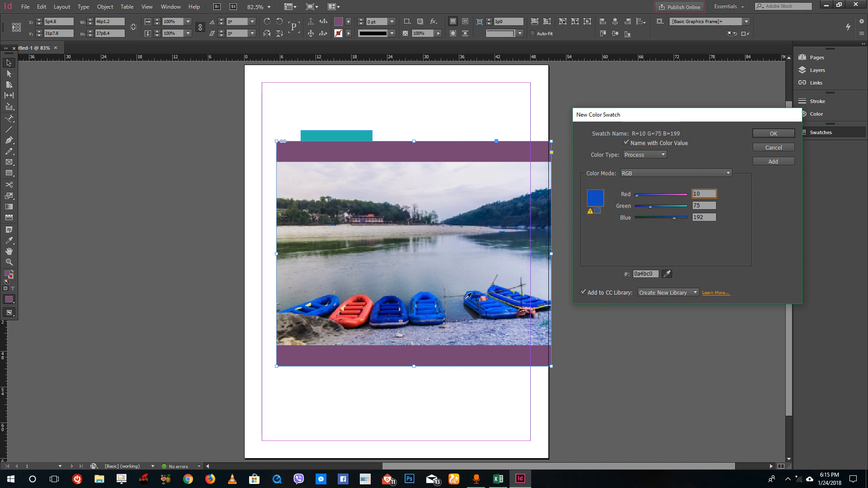
click(668, 275)
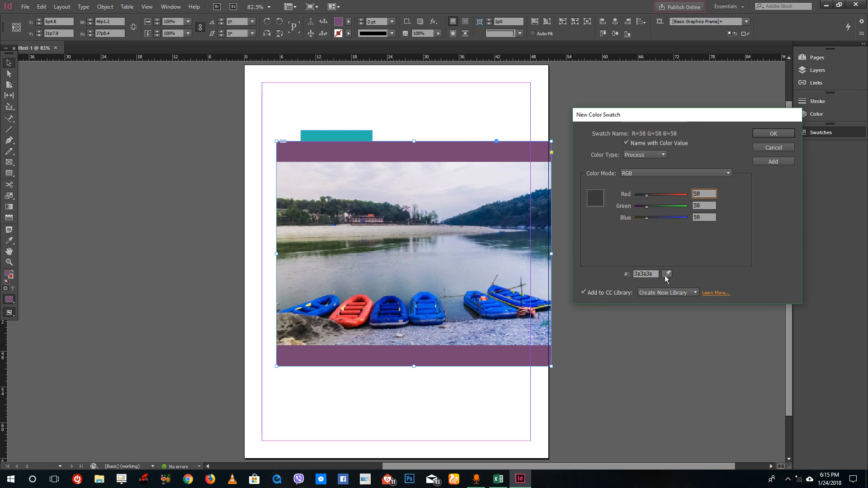
click(666, 274)
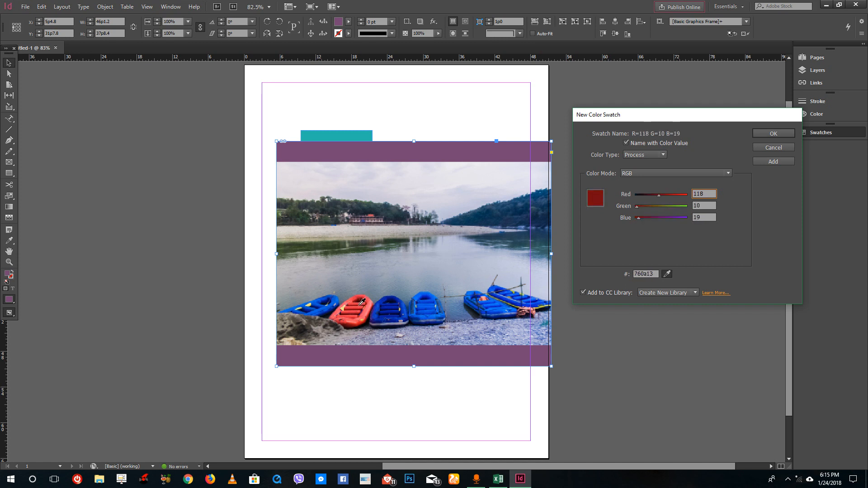
click(360, 308)
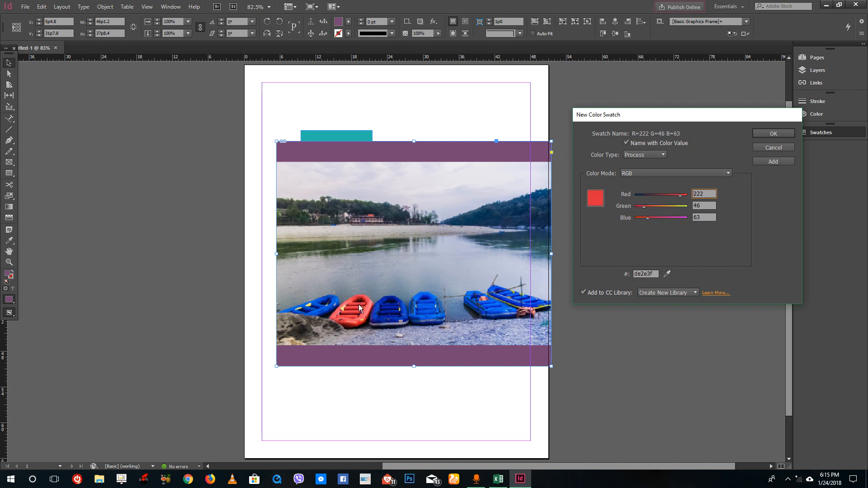
click(774, 133)
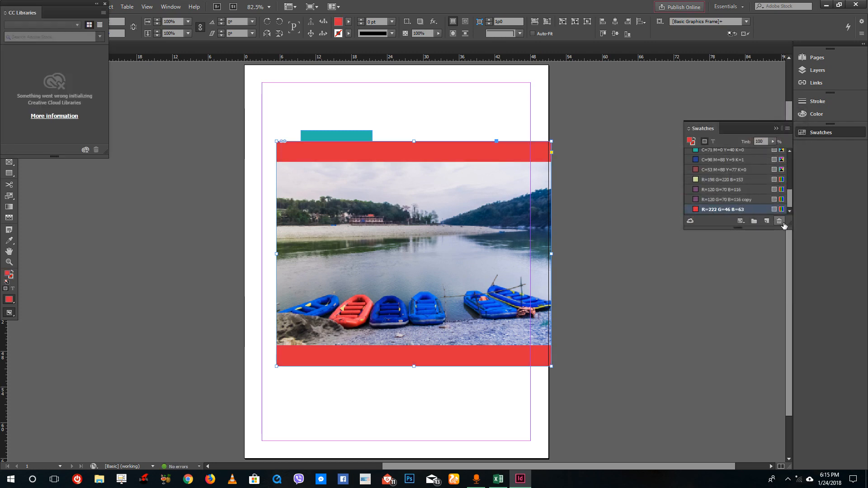
Create an RGB swatch R=14 G=77 B=226 for the frame by sampling a blue raft, and close the CC Libraries panel
click(788, 129)
click(724, 131)
click(666, 275)
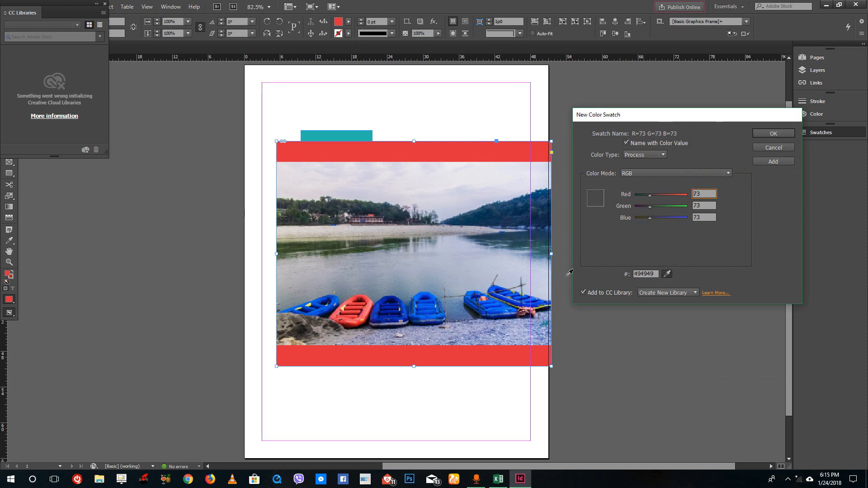
click(496, 290)
click(774, 134)
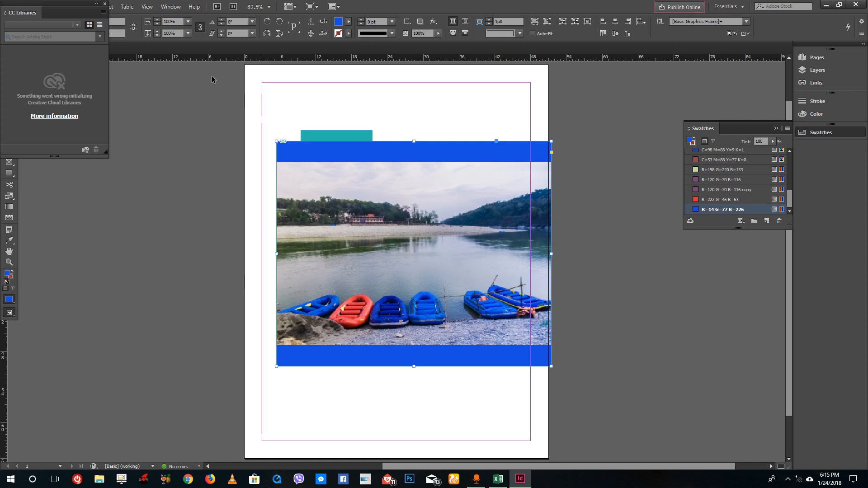
click(104, 4)
With nothing selected on the page, gather the custom RGB swatches, including the sampled blue and red, in a new colour group and collapse it
click(787, 128)
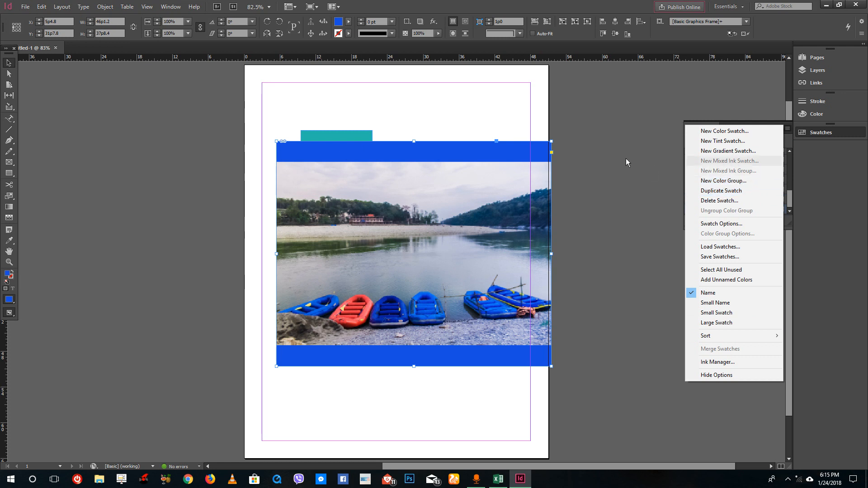
click(763, 251)
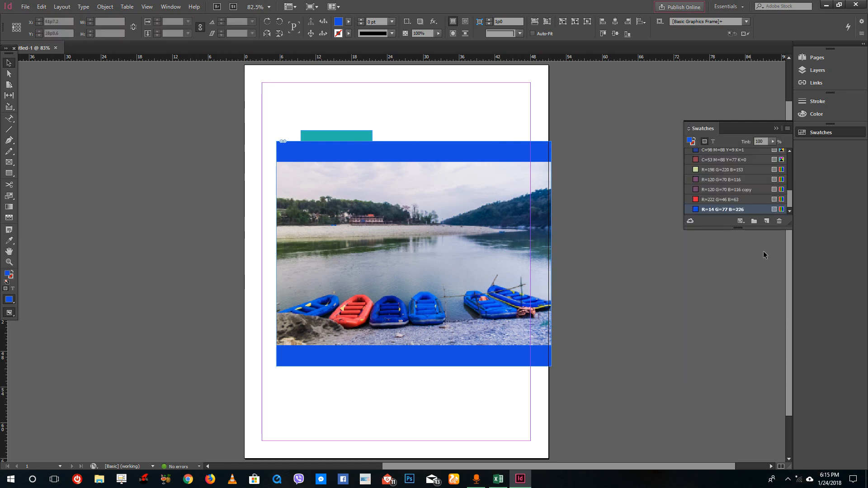
click(755, 223)
click(722, 198)
scroll(723, 199, up, 3)
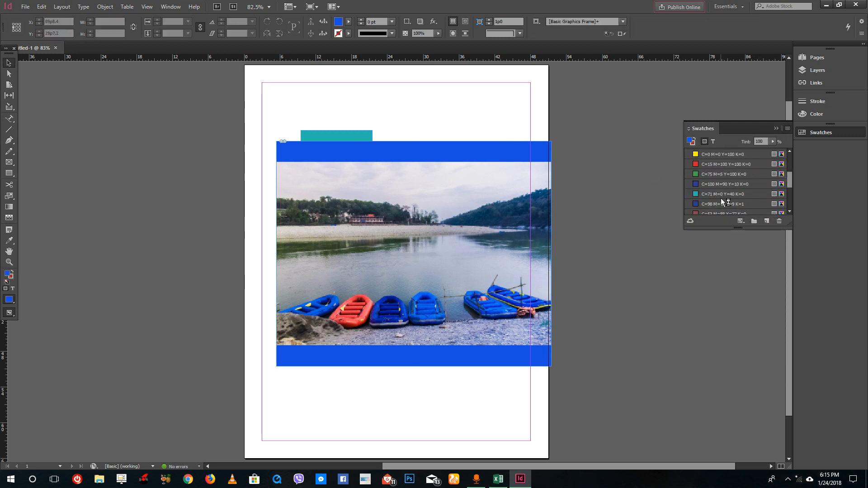
scroll(719, 197, down, 3)
click(703, 210)
scroll(699, 208, down, 1)
drag(697, 203, 709, 170)
scroll(713, 185, up, 1)
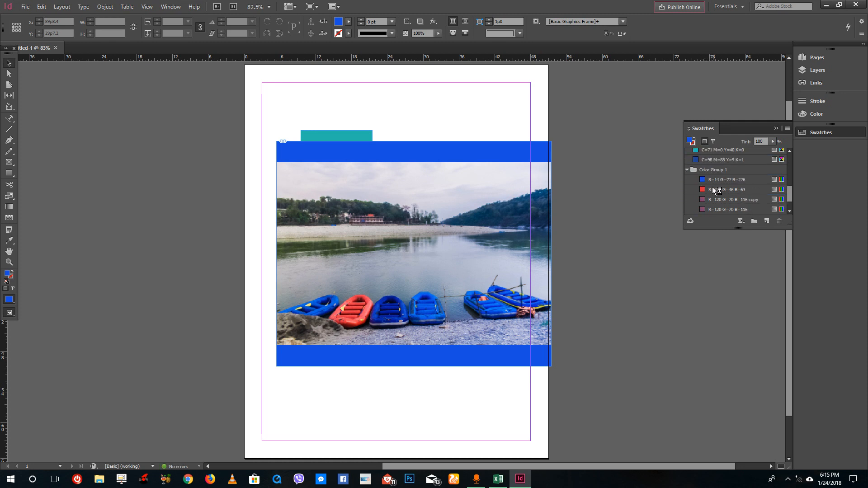
click(688, 170)
click(687, 170)
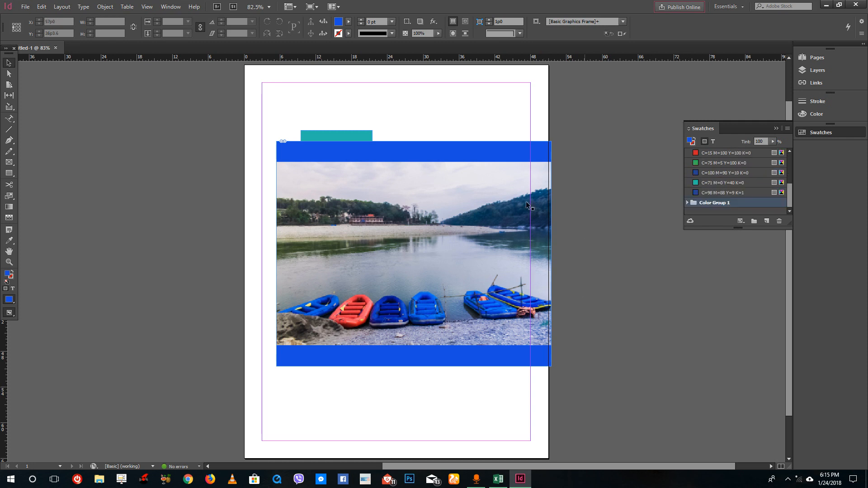